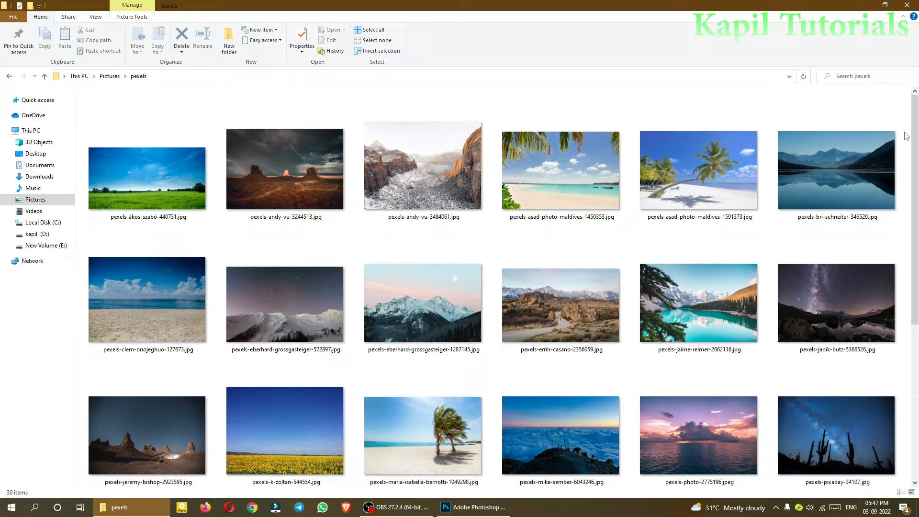
Open the image pexels-k-zoltan-544554.jpg from the pexels folder in Photoshop
click(293, 407)
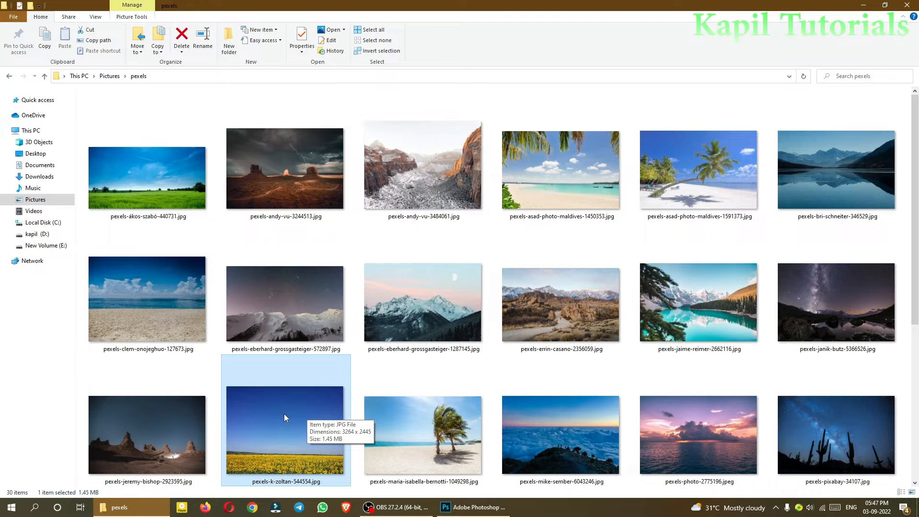
scroll(284, 418, down, 4)
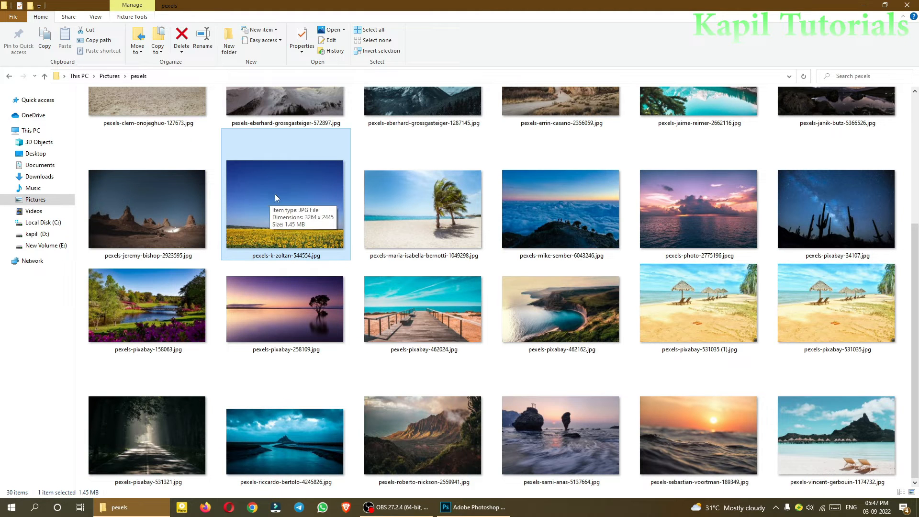
drag(276, 192, 82, 233)
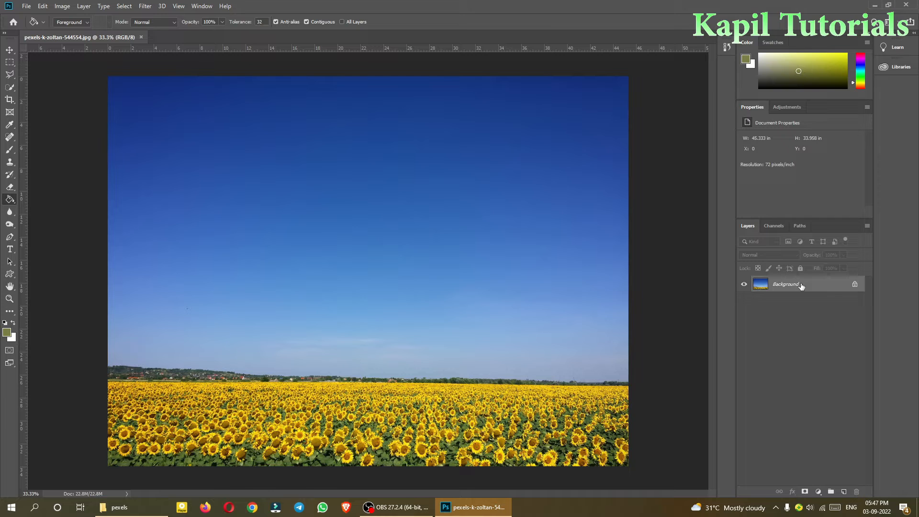
Convert the locked Background into a regular layer and rename it Original
double_click(786, 285)
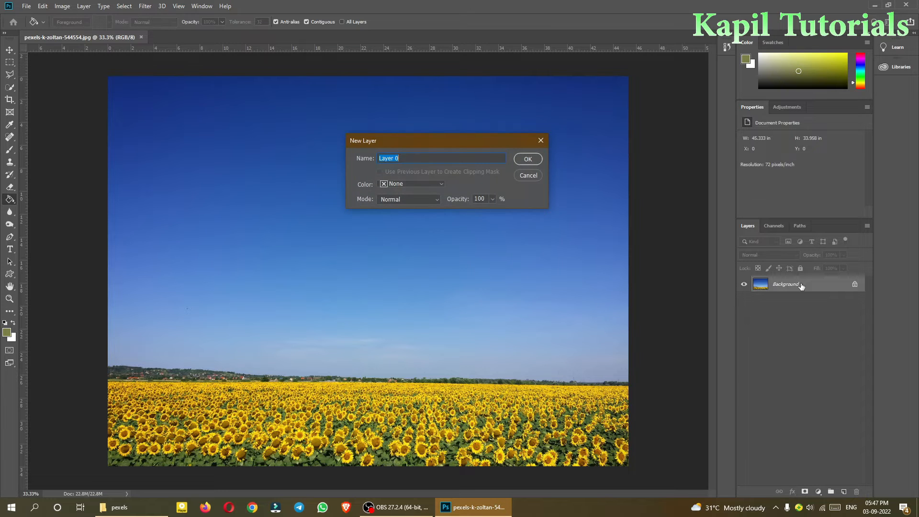
click(528, 160)
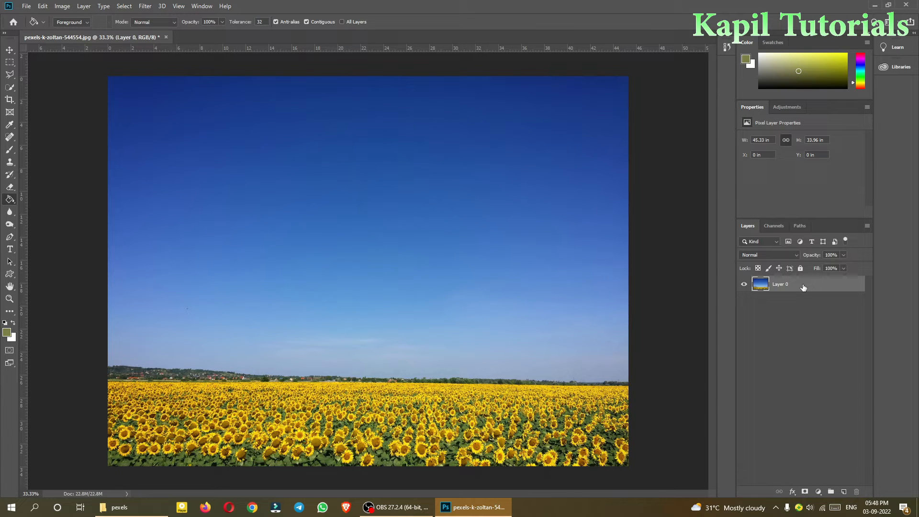
double_click(780, 284)
text(Original)
key(Return)
Duplicate the Original layer under the name Duplicate and hide the Original layer
right_click(789, 285)
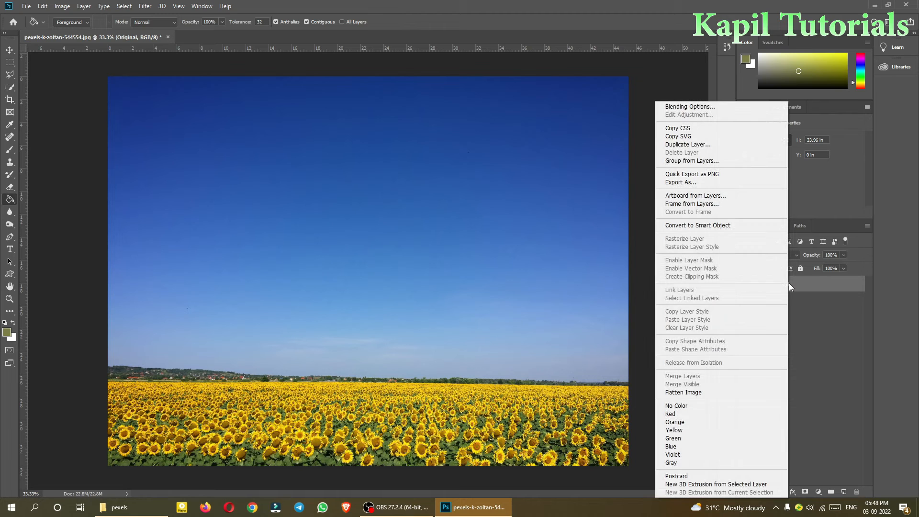
click(688, 146)
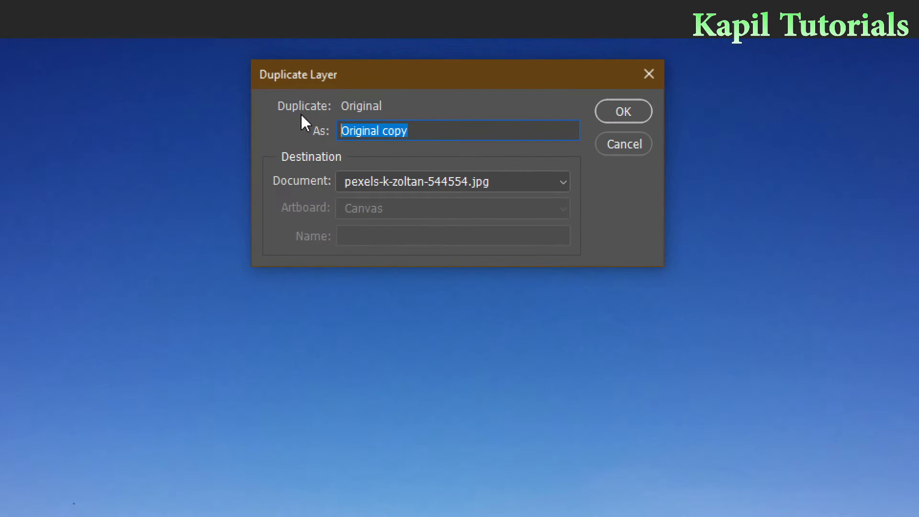
text(Duplicate)
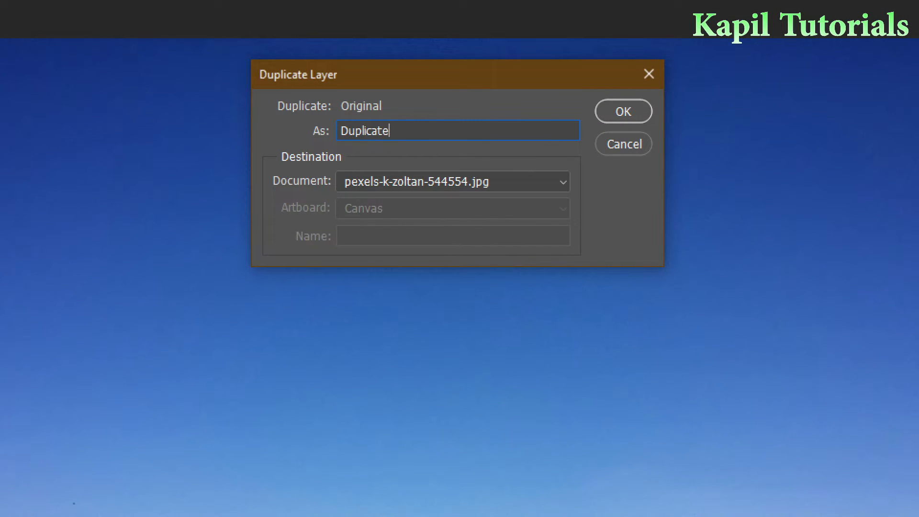
click(638, 112)
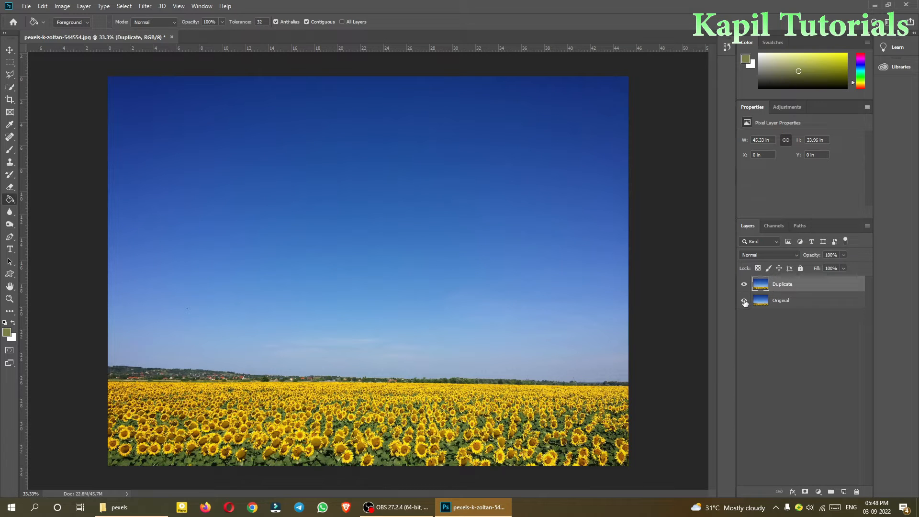
click(745, 300)
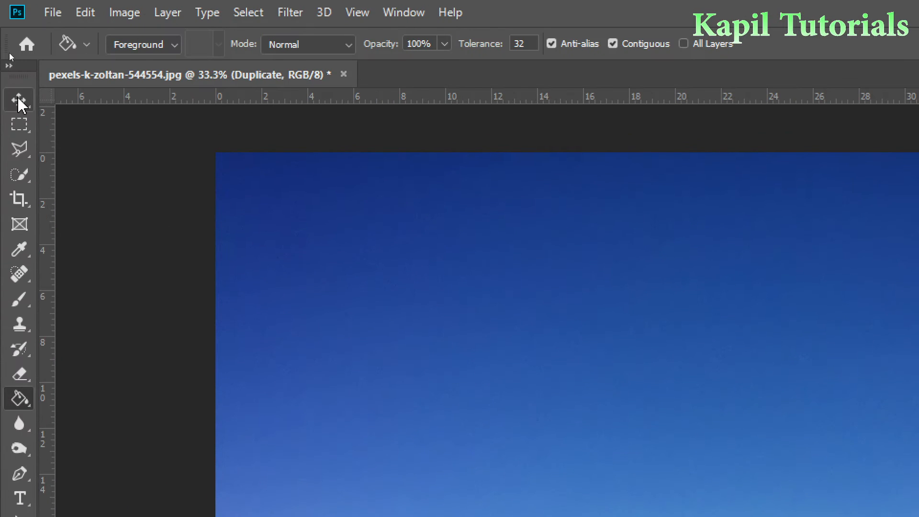
click(19, 36)
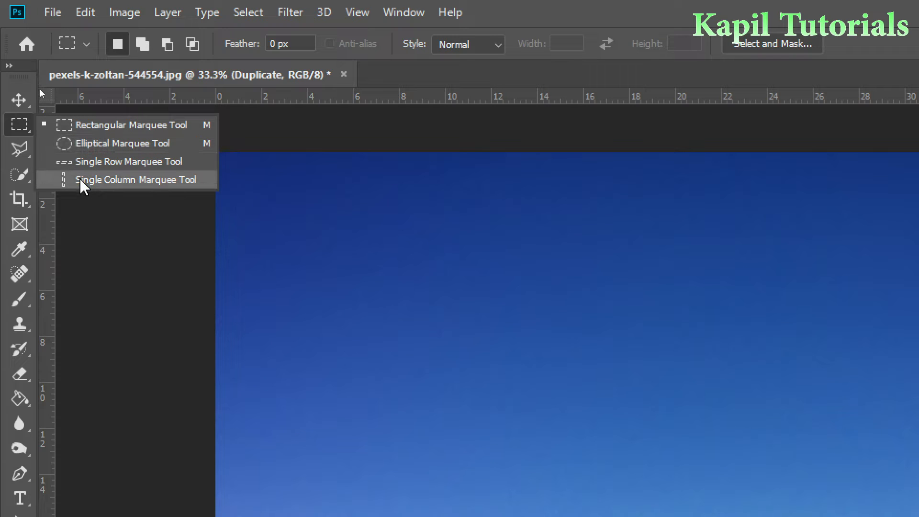
click(20, 153)
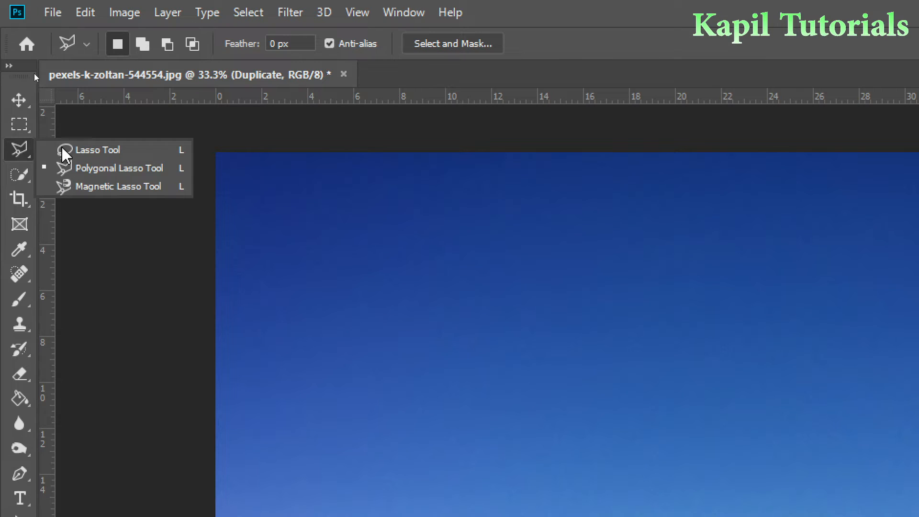
click(20, 175)
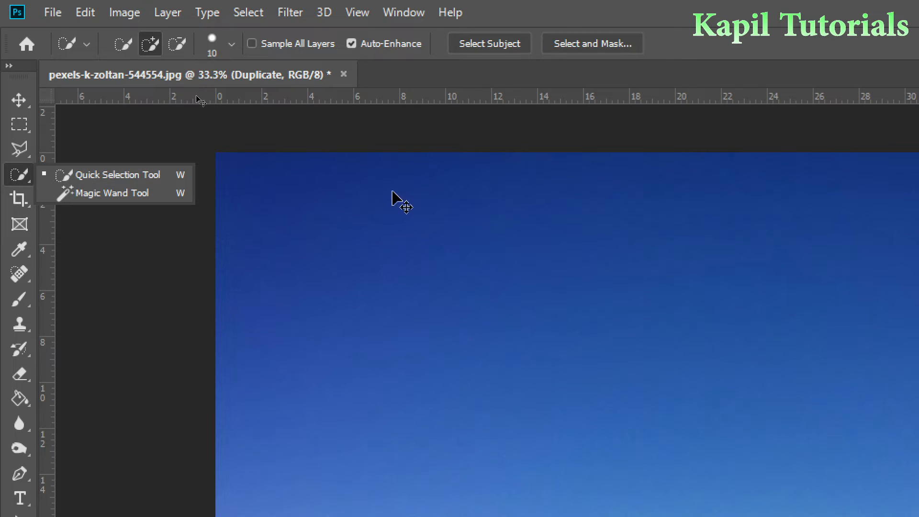
click(19, 99)
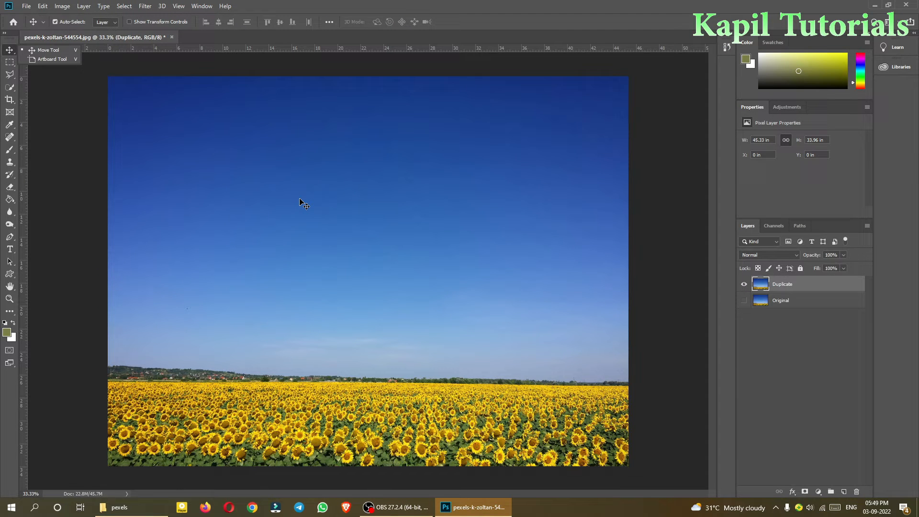
Select the whole sky on the Duplicate layer with the Quick Selection tool, delete it and clear the selection
key(w)
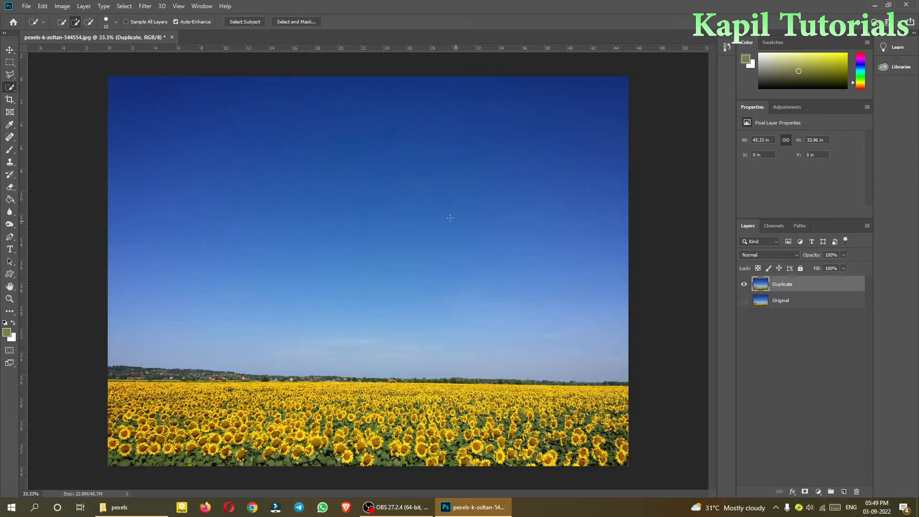
mouse_move(125, 99)
mouse_down()
mouse_move(236, 174)
mouse_move(468, 245)
mouse_up()
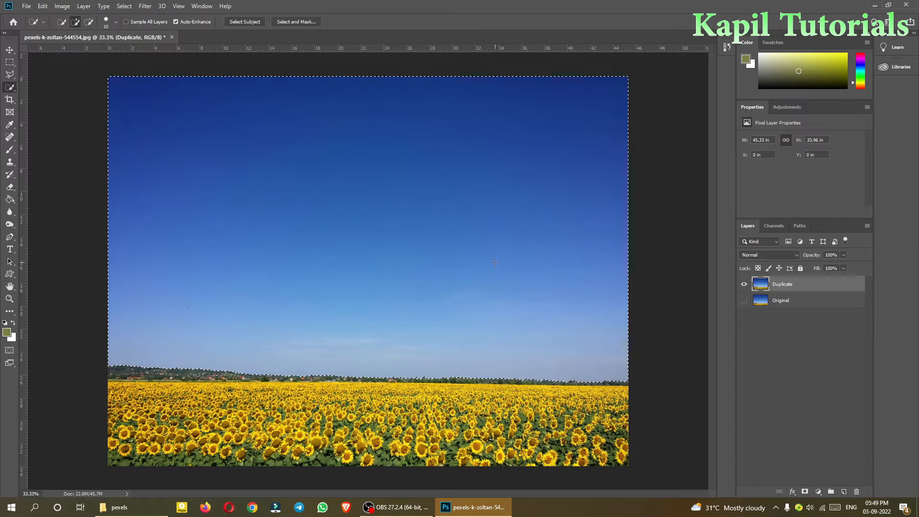
key(Delete)
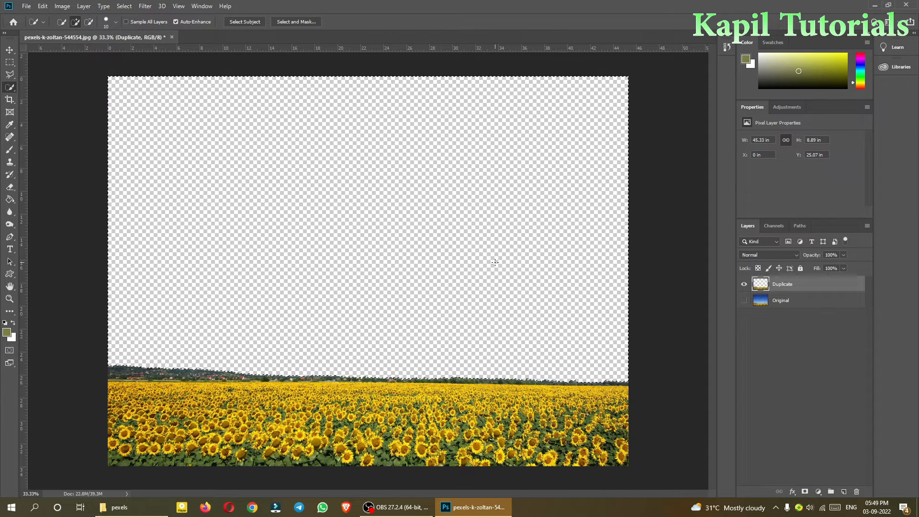
key(ctrl+d)
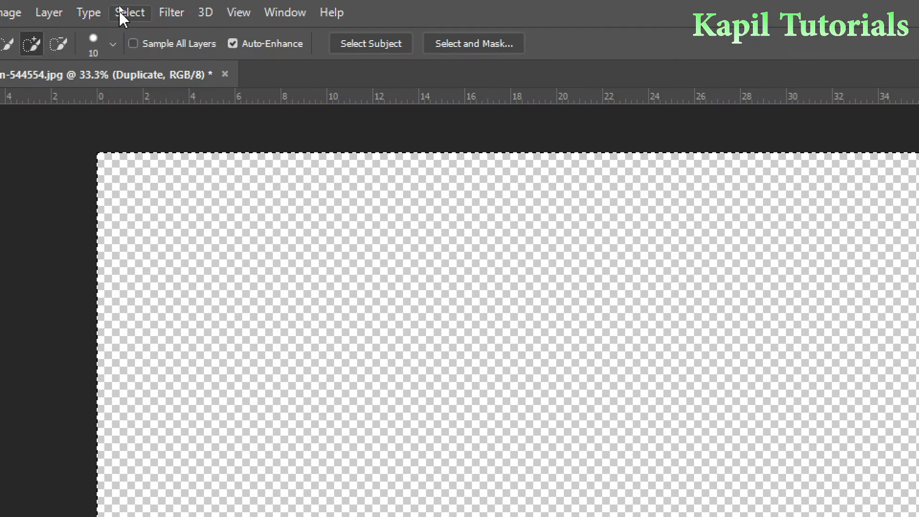
click(121, 10)
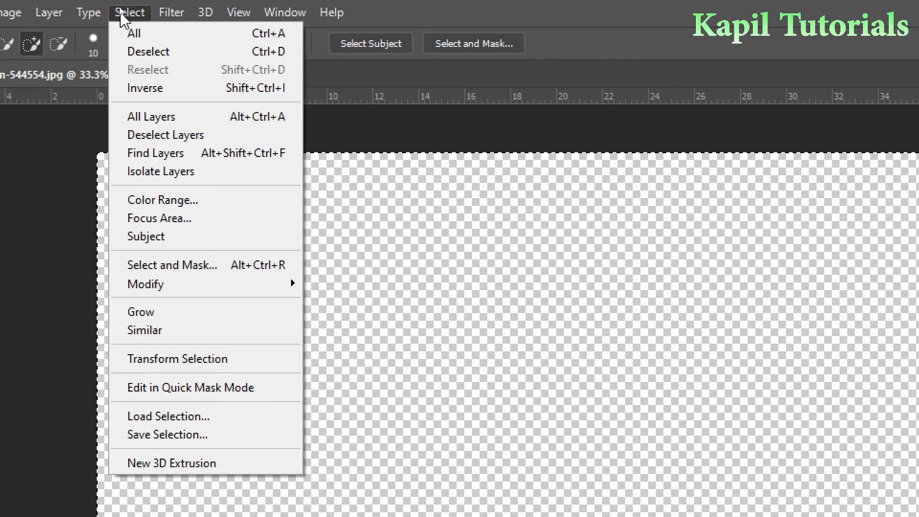
click(173, 52)
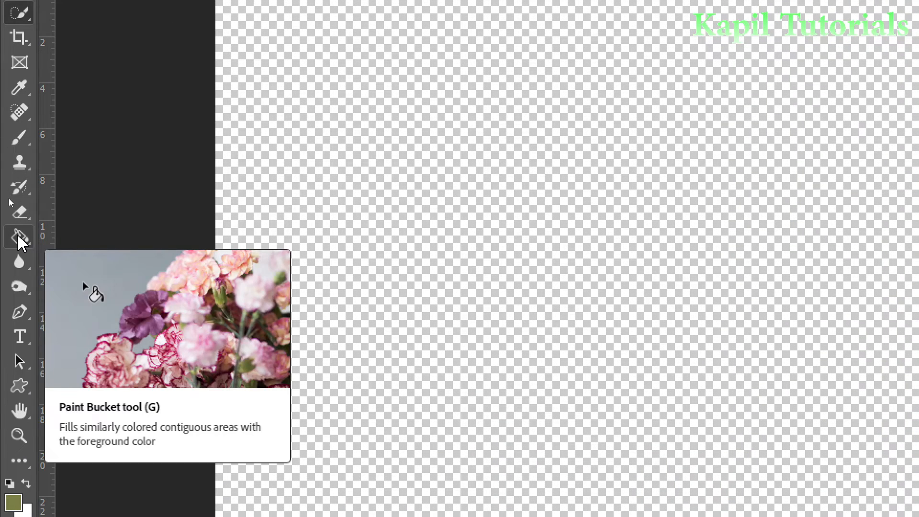
Activate the Paint Bucket tool and choose a light blue swatch as the foreground colour
right_click(21, 241)
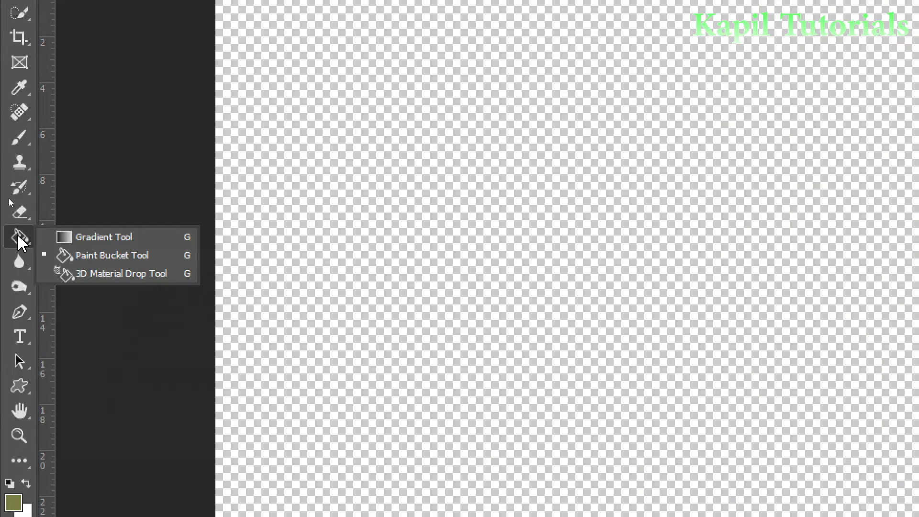
click(79, 258)
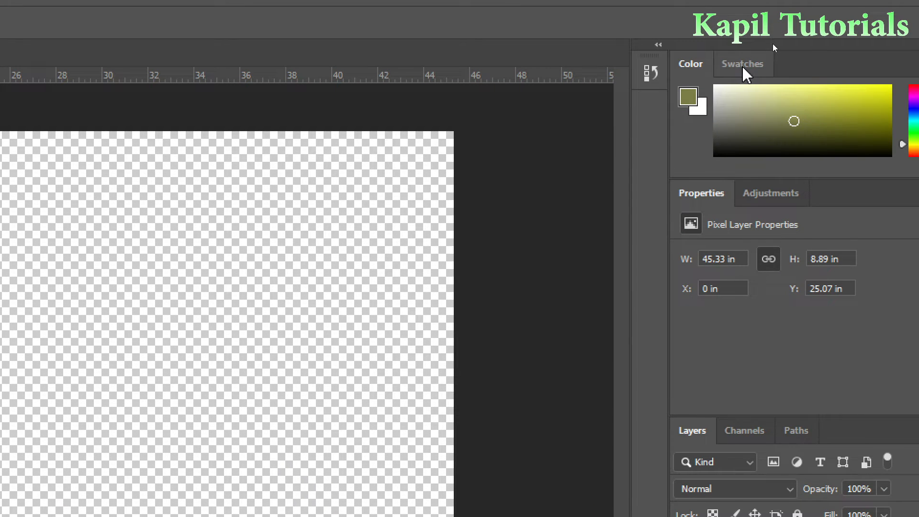
click(743, 67)
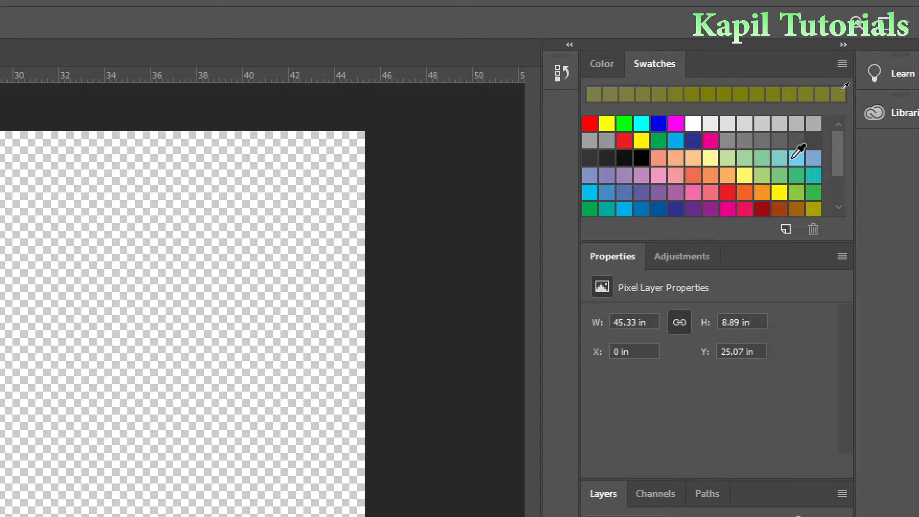
click(792, 157)
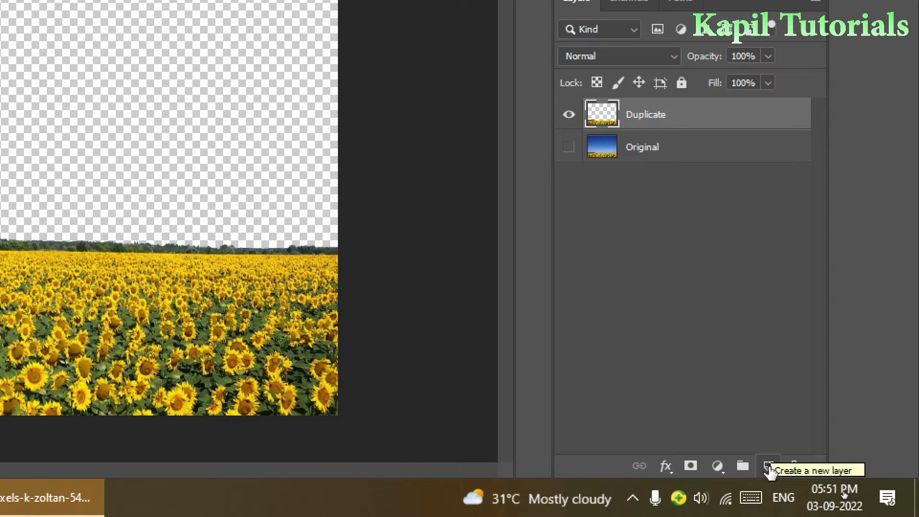
Create a new layer above Duplicate and name it Sky
click(768, 465)
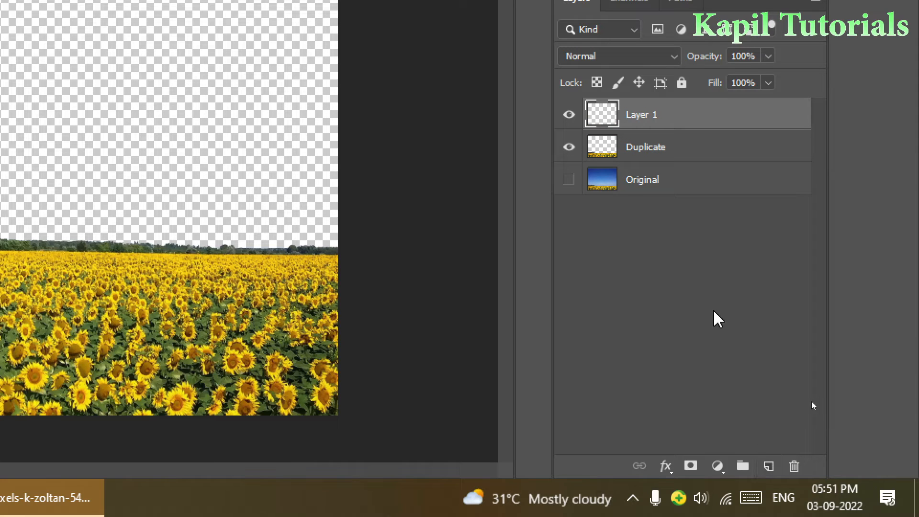
double_click(639, 117)
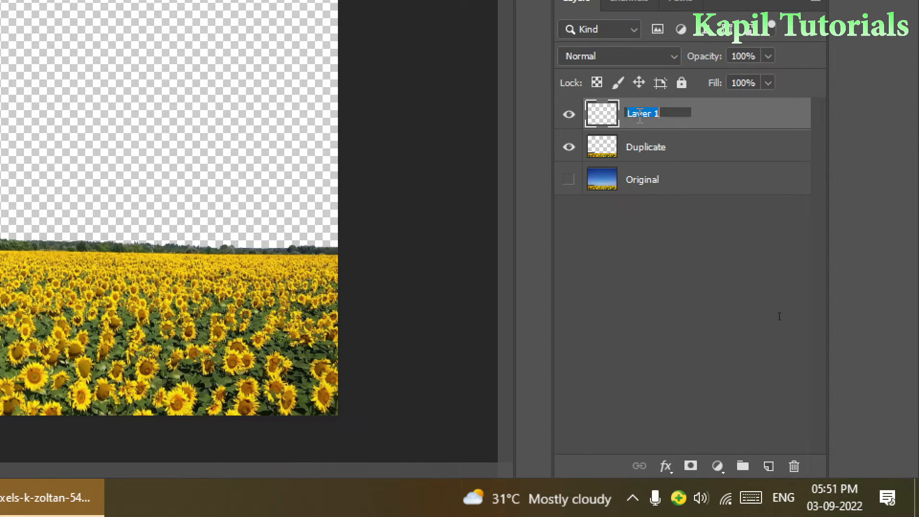
text(Sky)
click(617, 240)
Fill the Sky layer with the light blue foreground colour and move the Duplicate layer above it
click(605, 117)
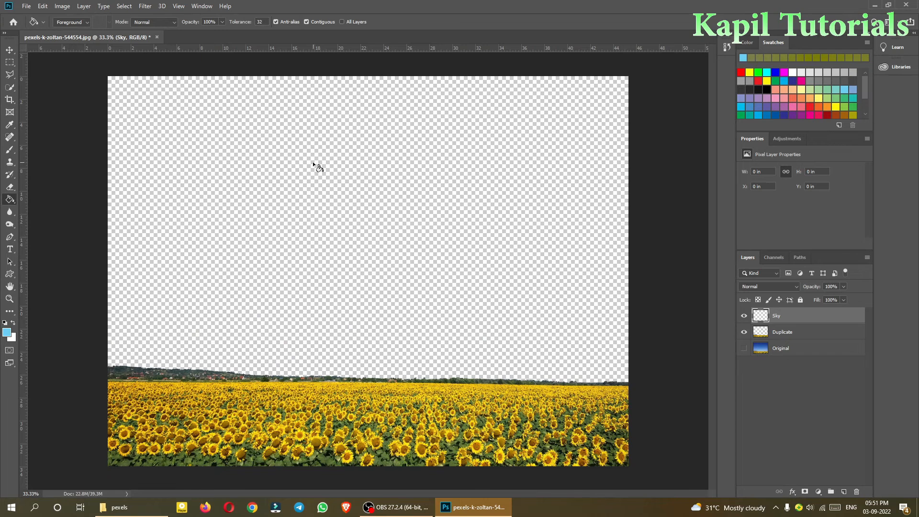
click(314, 165)
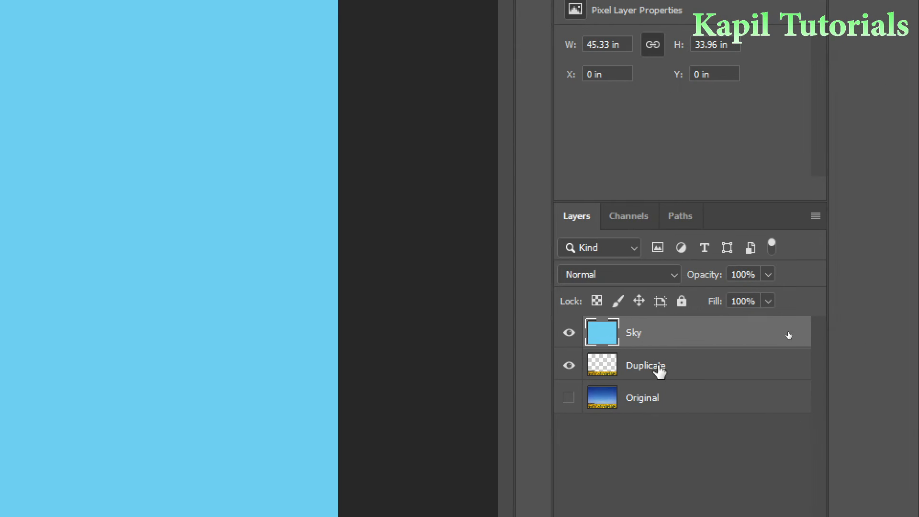
click(788, 332)
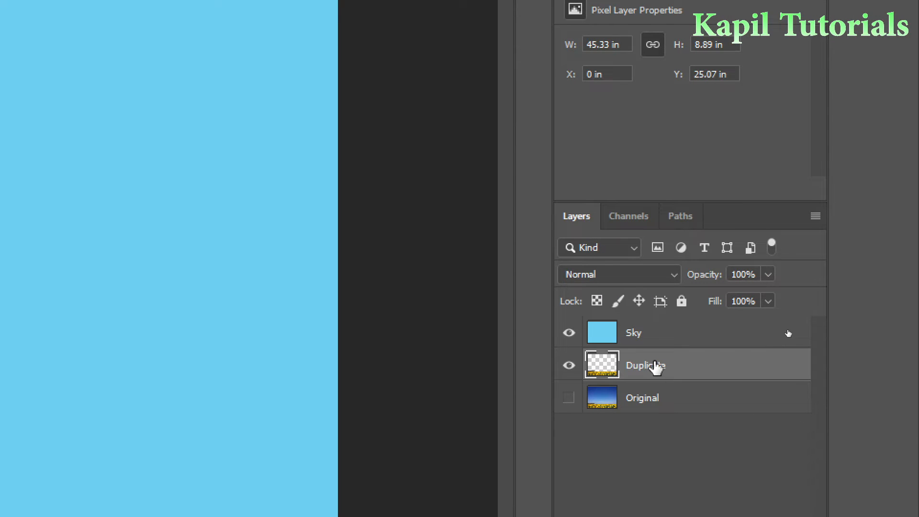
drag(660, 372, 657, 337)
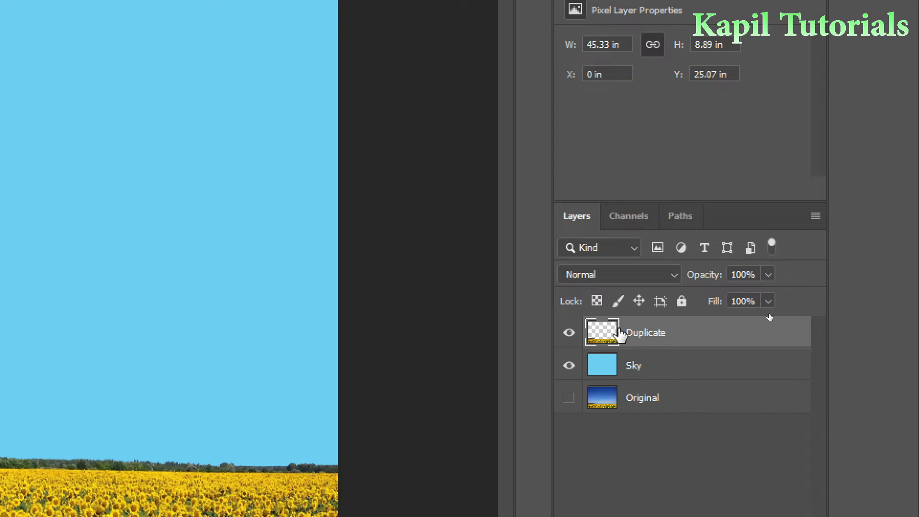
Create a new layer directly above the Sky layer and name it sky1
click(637, 369)
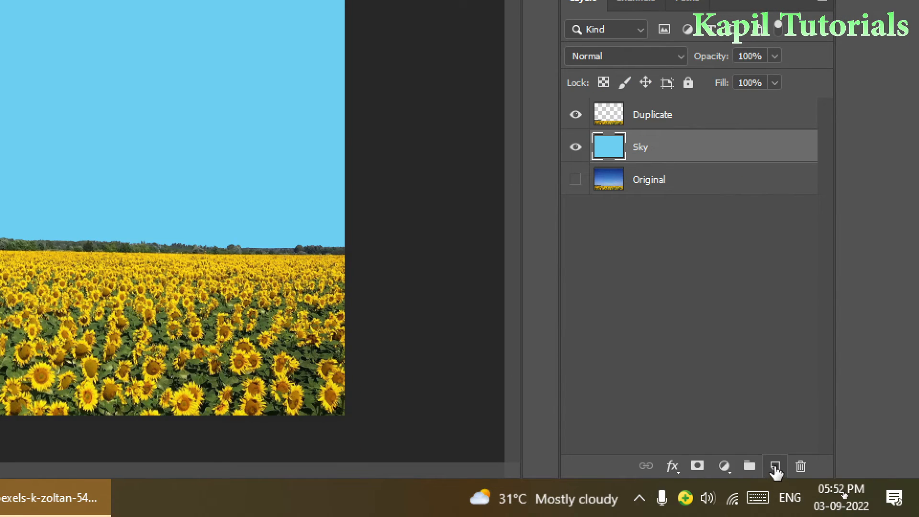
click(775, 467)
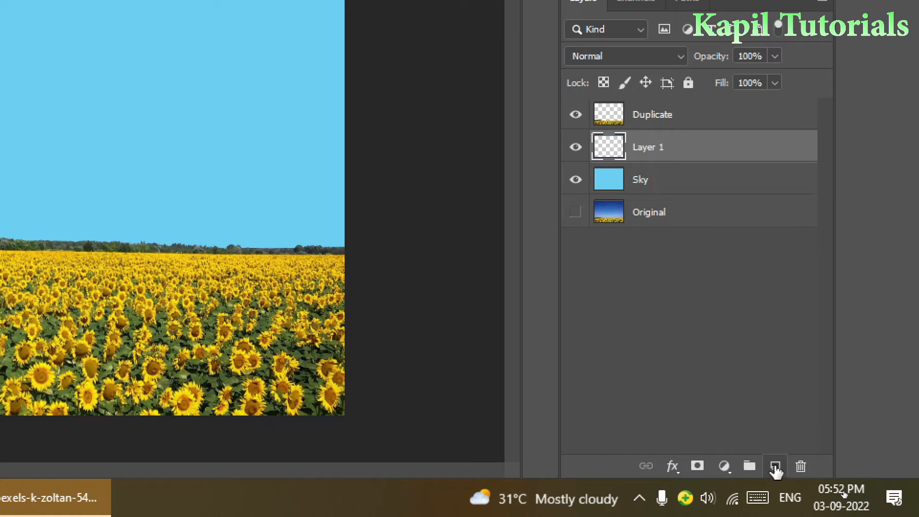
double_click(646, 151)
text(sky)
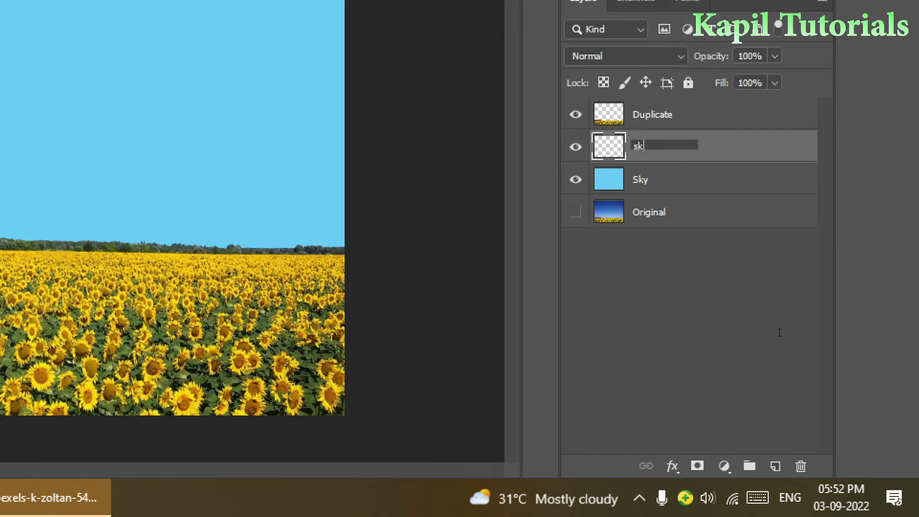
text(1)
key(Return)
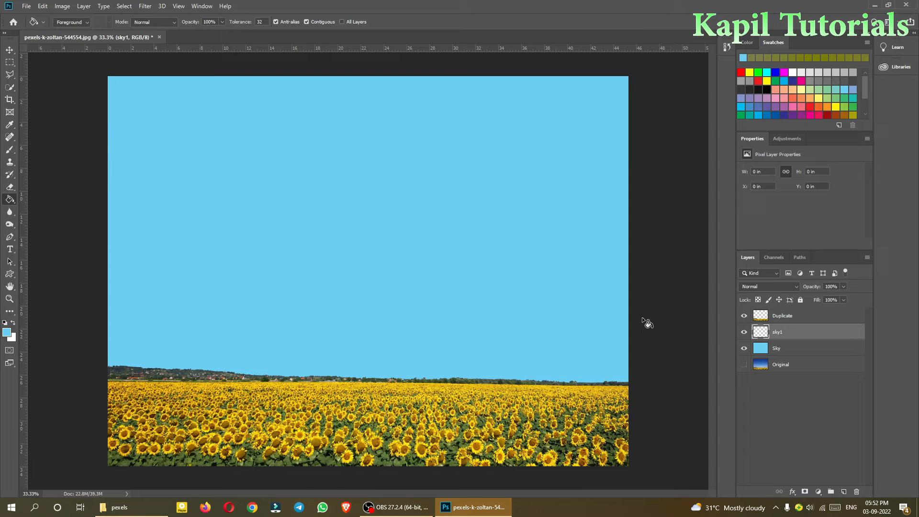
Activate the Gradient tool and load the Chrome preset as the starting point for editing the gradient
right_click(10, 200)
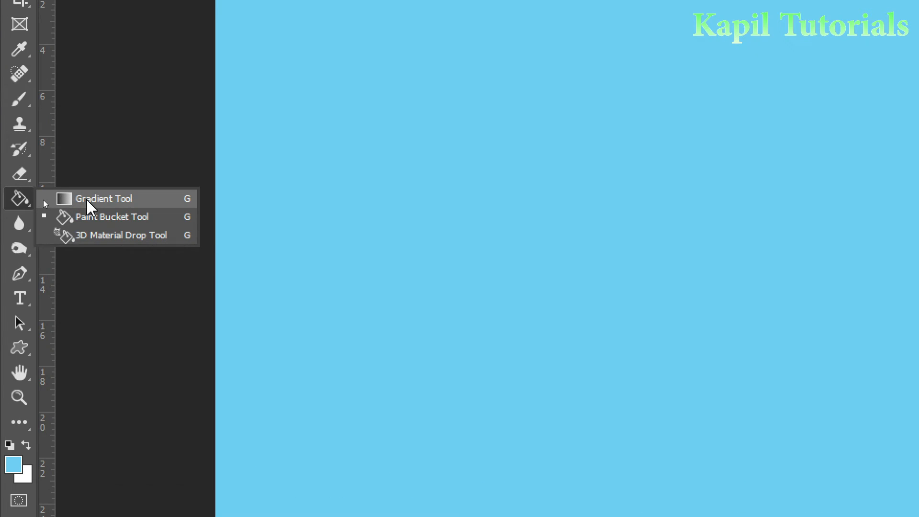
click(89, 201)
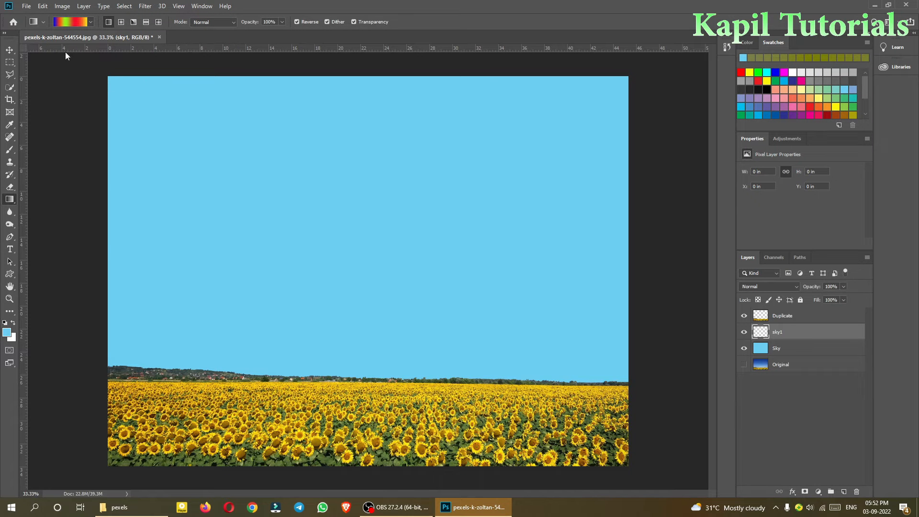
click(76, 21)
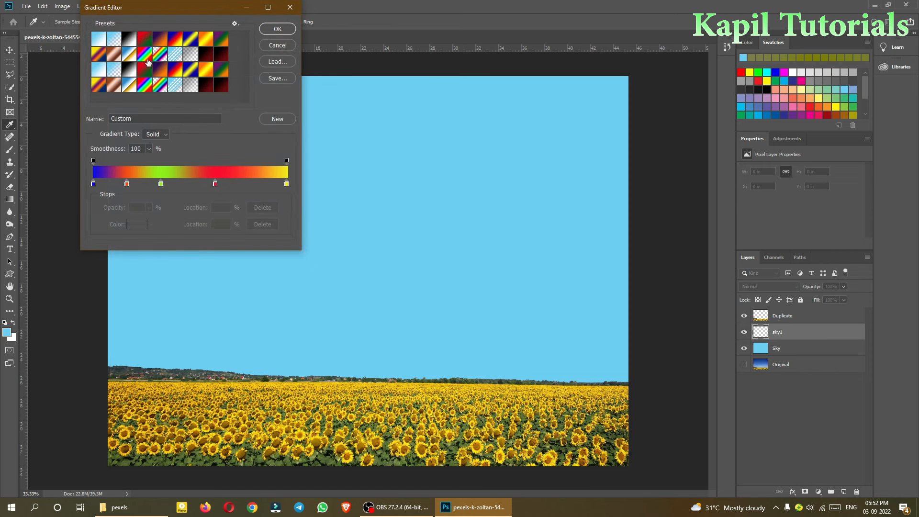
click(128, 56)
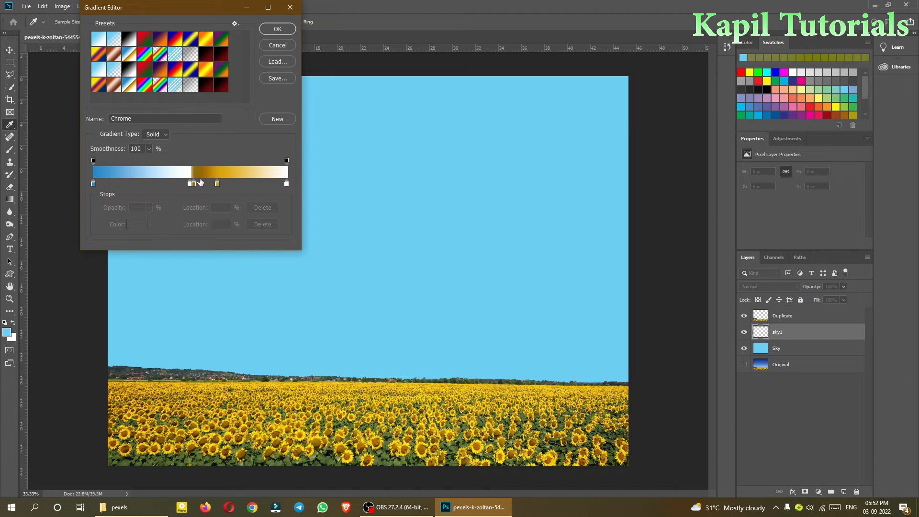
Move the gradient's middle white colour stop to 48% and remove the gold and brown stops beside it
drag(190, 186, 186, 186)
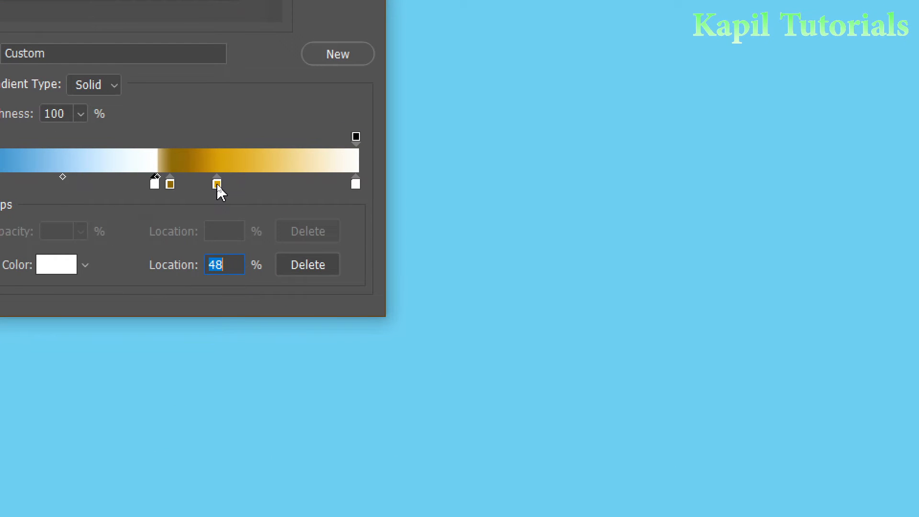
click(217, 186)
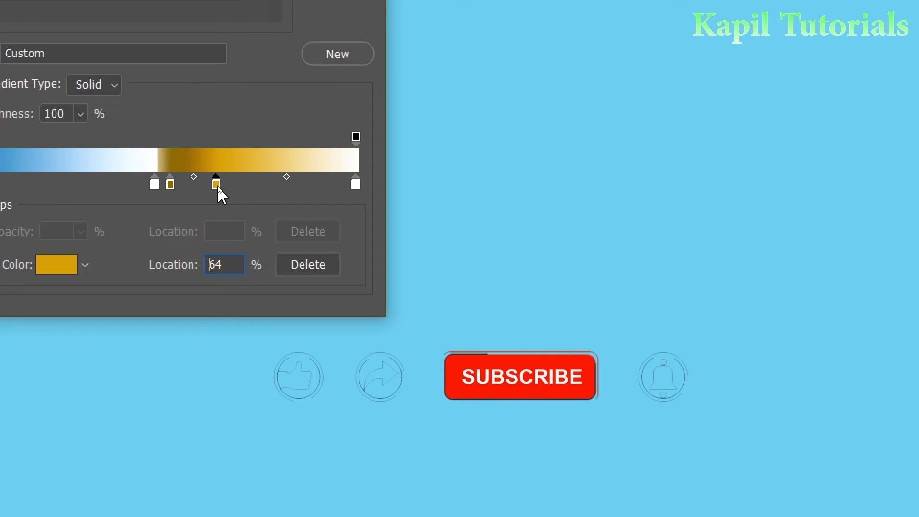
drag(216, 184, 211, 220)
drag(303, 185, 306, 225)
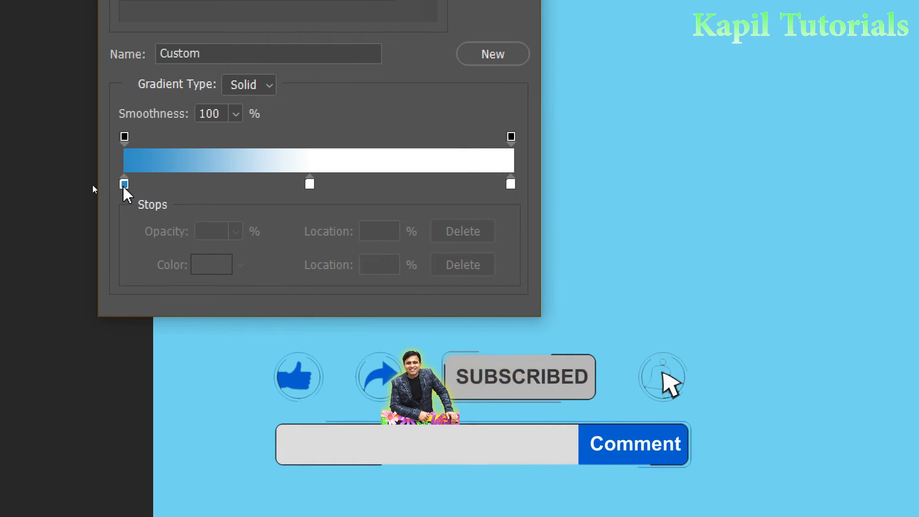
Change the colour of the white stop at 48% to red, ef2f10
click(310, 182)
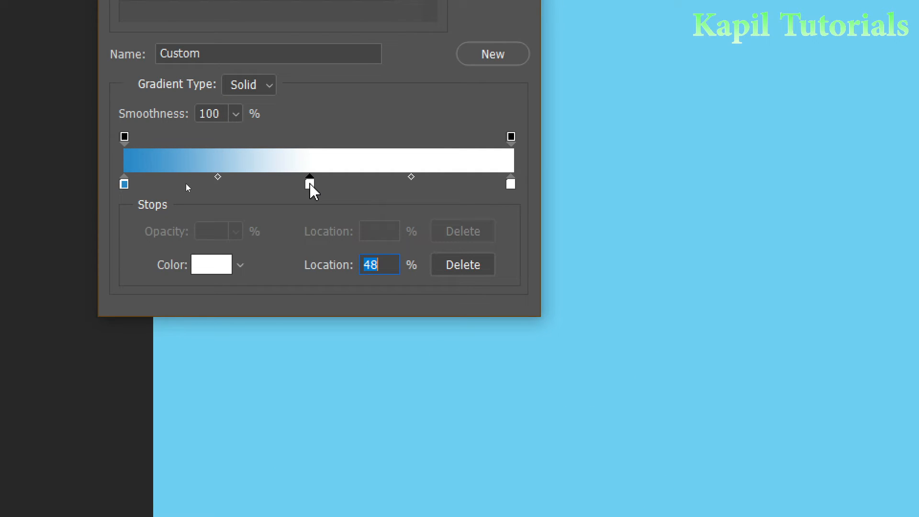
click(240, 265)
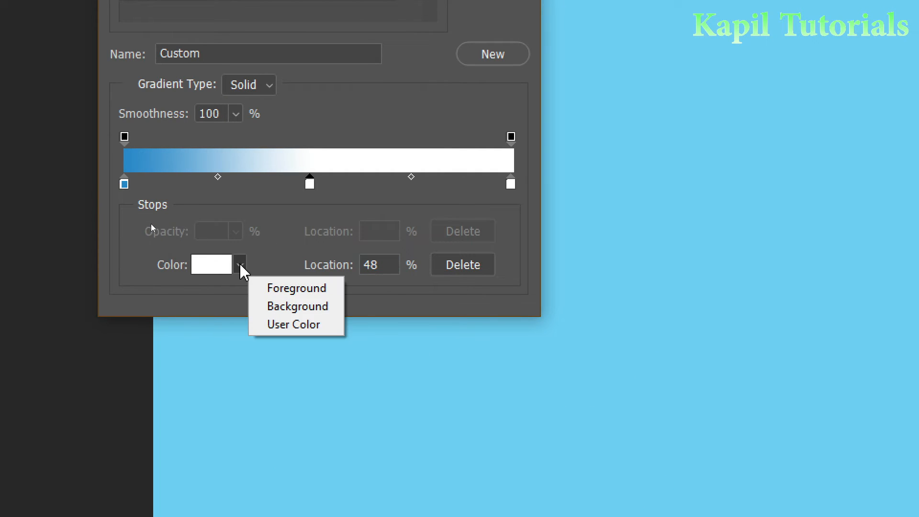
click(241, 268)
click(213, 267)
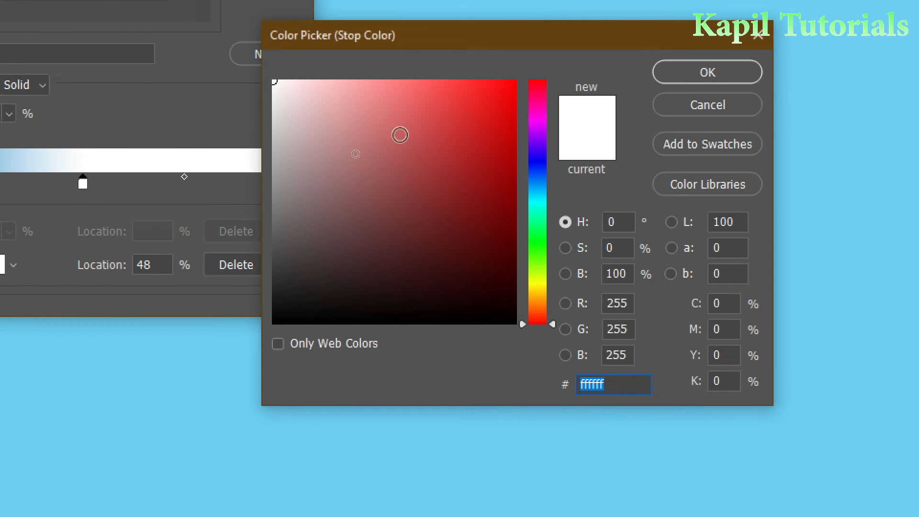
drag(541, 297, 538, 322)
mouse_move(474, 127)
mouse_down()
mouse_move(500, 85)
mouse_move(501, 95)
mouse_up()
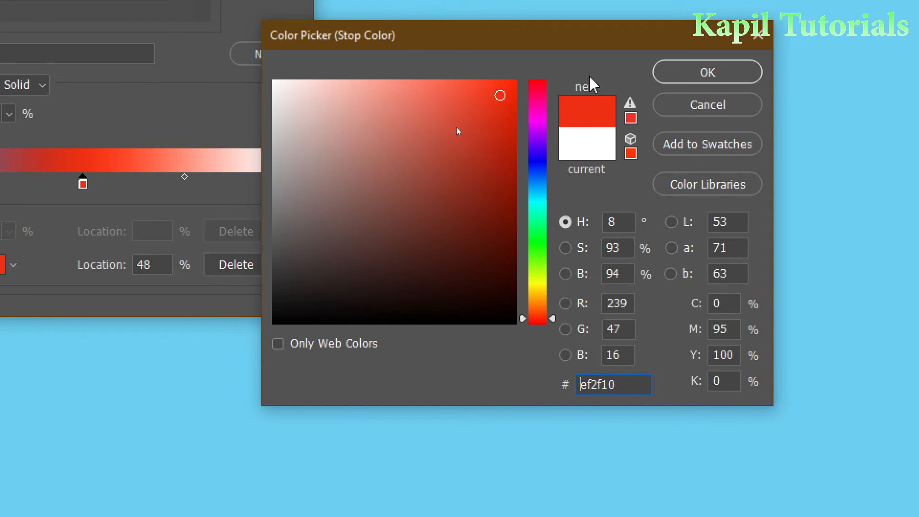
click(693, 73)
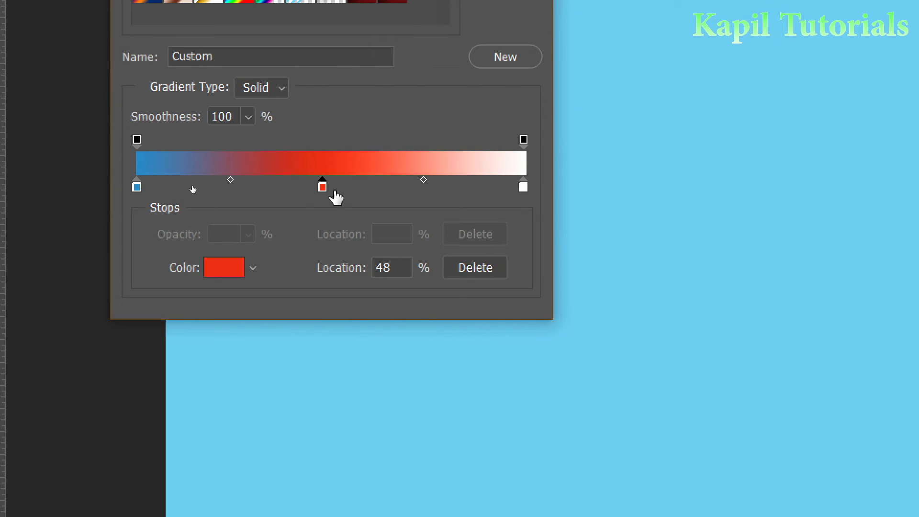
Remove the white end stop, move the red stop to that end with the midpoint at 50%, and accept the blue-to-red gradient
drag(523, 187, 528, 218)
drag(323, 188, 558, 197)
mouse_move(330, 183)
mouse_down()
mouse_move(307, 187)
mouse_move(340, 187)
mouse_move(259, 185)
mouse_move(339, 183)
mouse_move(331, 177)
mouse_up()
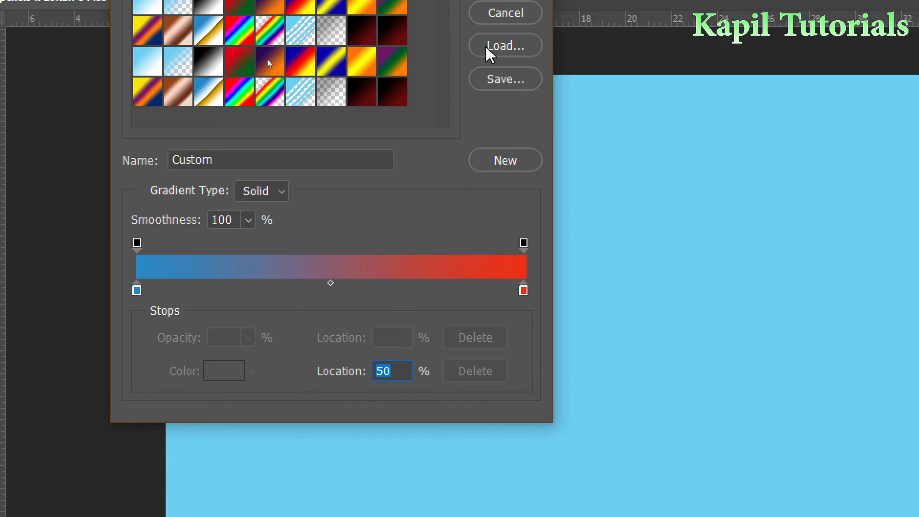
click(505, 58)
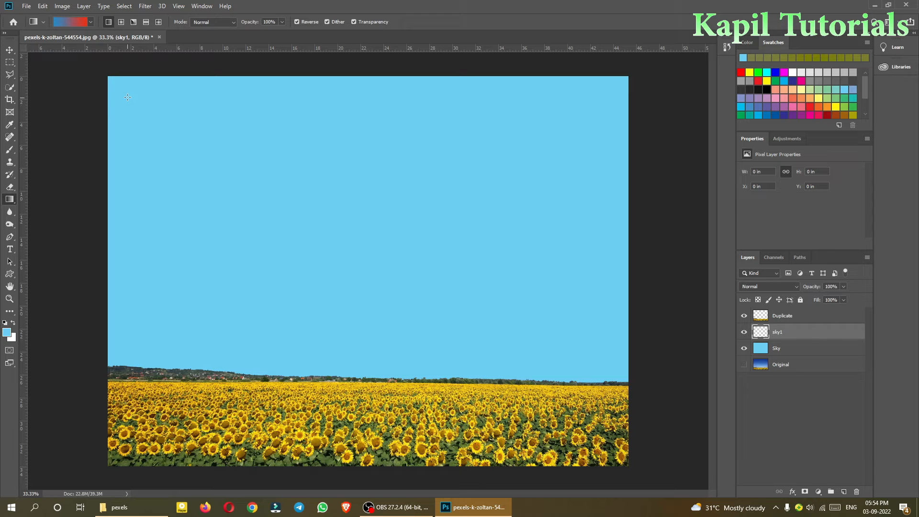
click(10, 87)
click(62, 87)
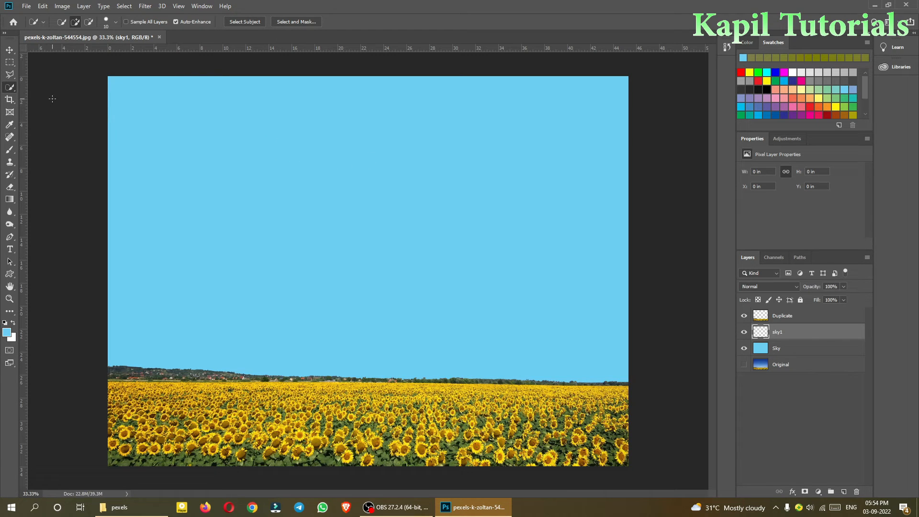
click(10, 63)
click(39, 64)
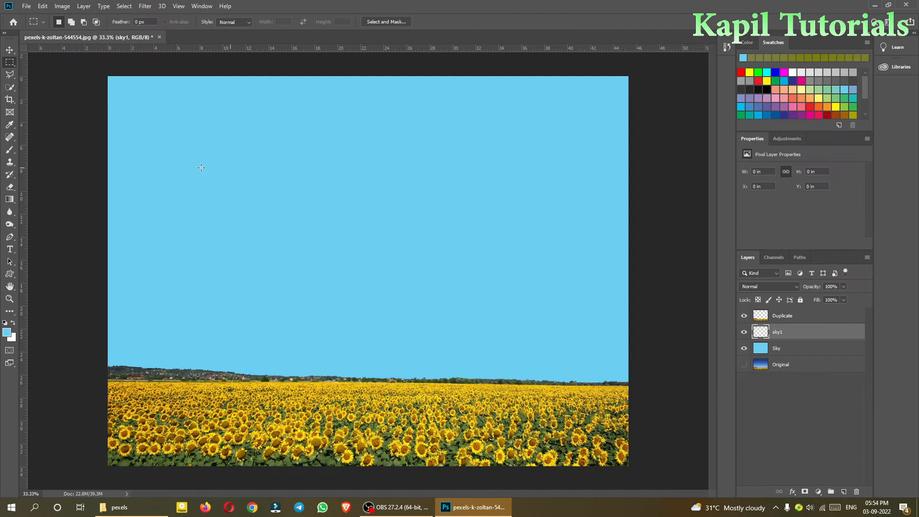
Apply the blue-to-red gradient to the sky1 layer diagonally, from the image's upper-left corner to the far end of the horizon
click(10, 200)
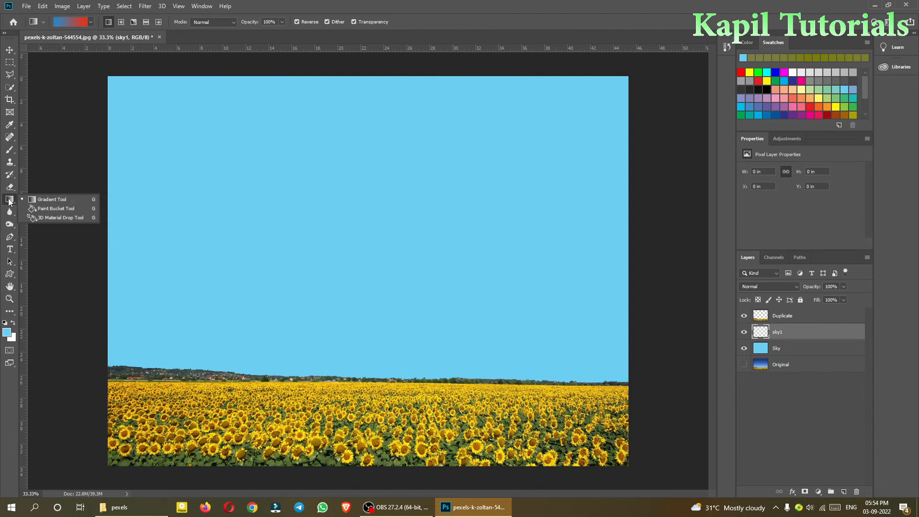
click(51, 200)
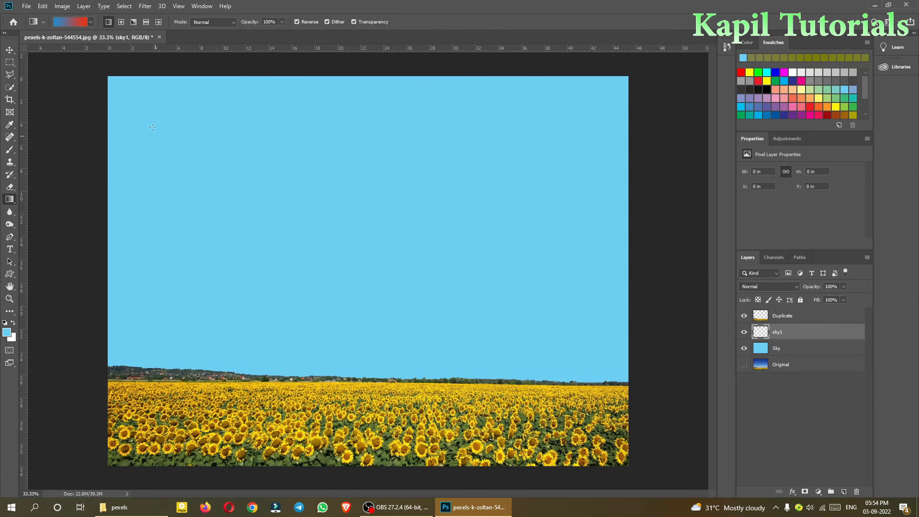
drag(114, 84, 630, 406)
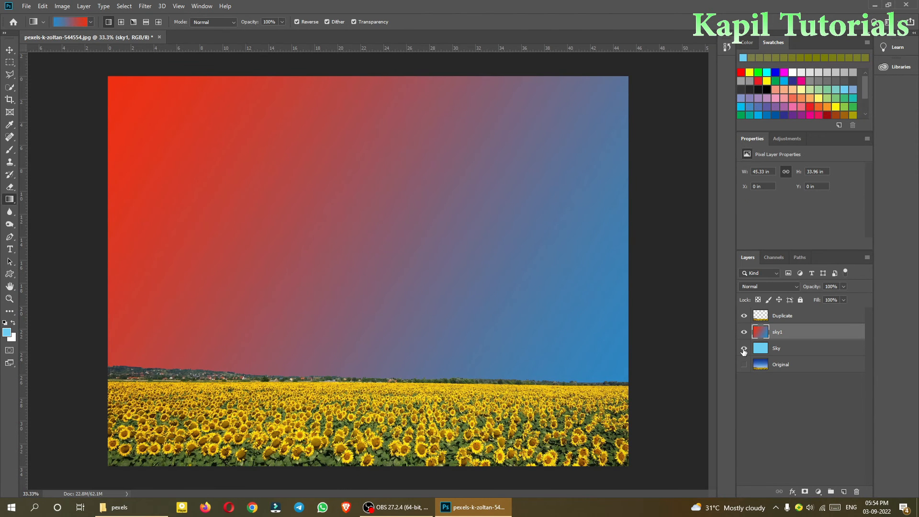
Turn the sky1 layer off and on to compare the two skies, and hide the plain blue Sky layer
click(744, 332)
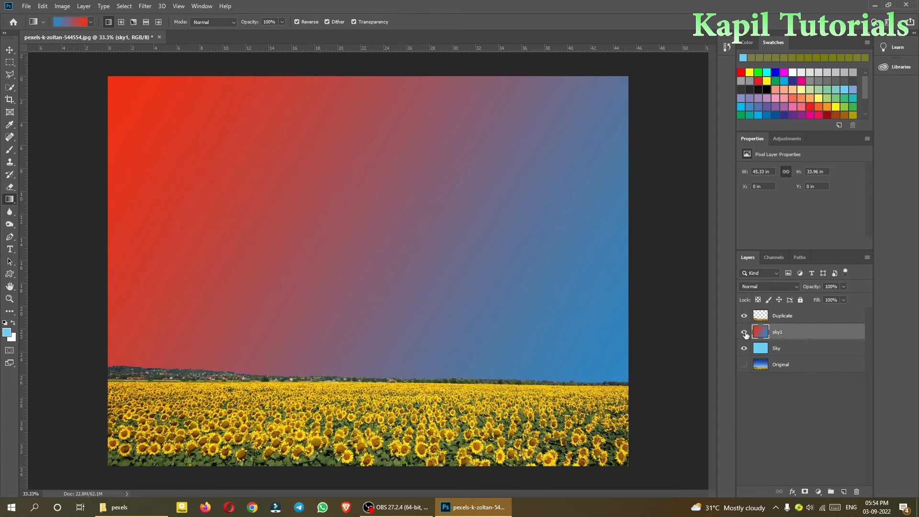
click(744, 332)
click(744, 348)
On the Duplicate layer, start a Hue/Saturation adjustment with the master Hue at -12 and a reduced Lightness to darken the field
click(761, 316)
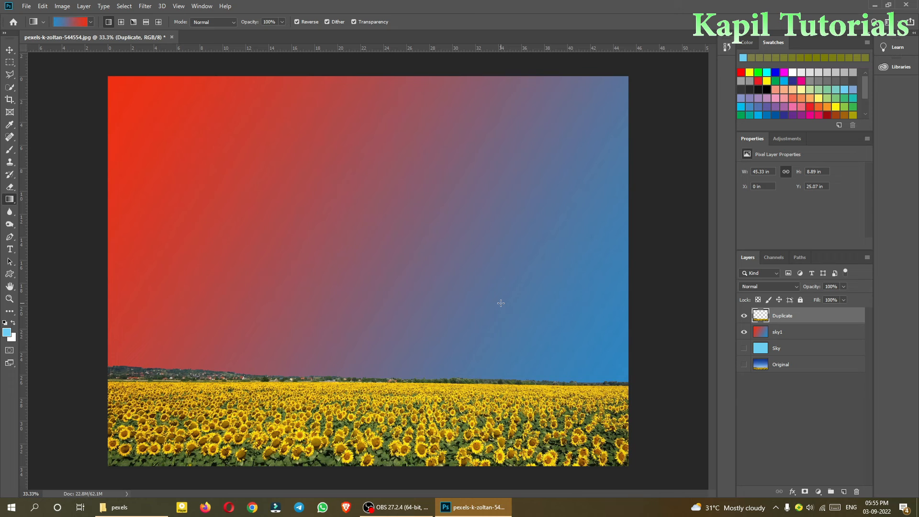
key(ctrl+u)
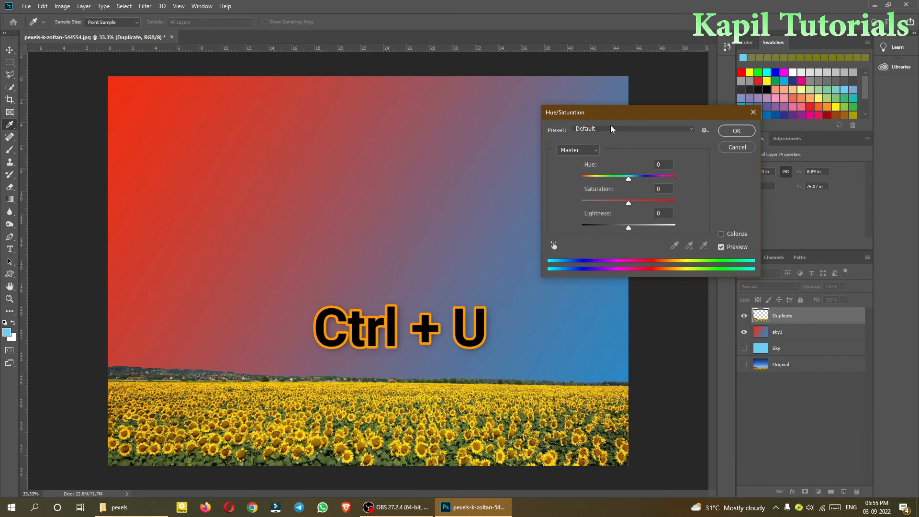
drag(614, 113, 595, 108)
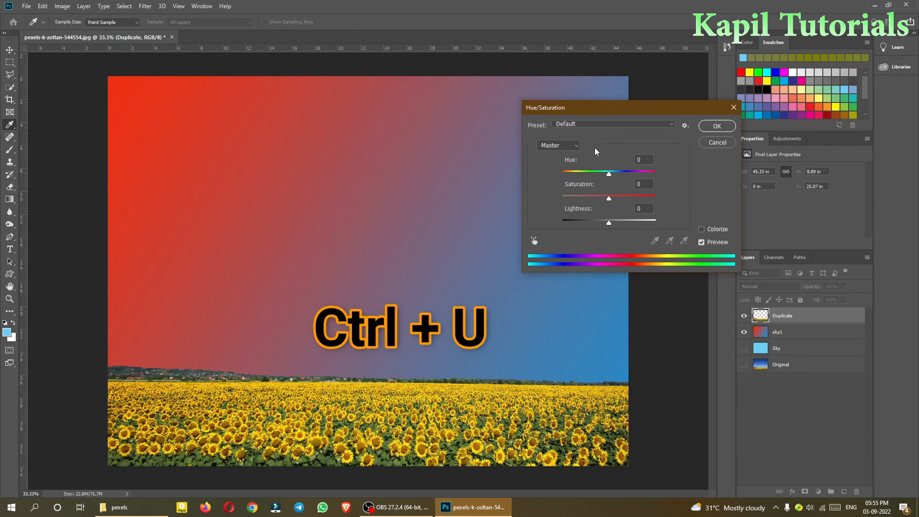
drag(605, 111, 609, 117)
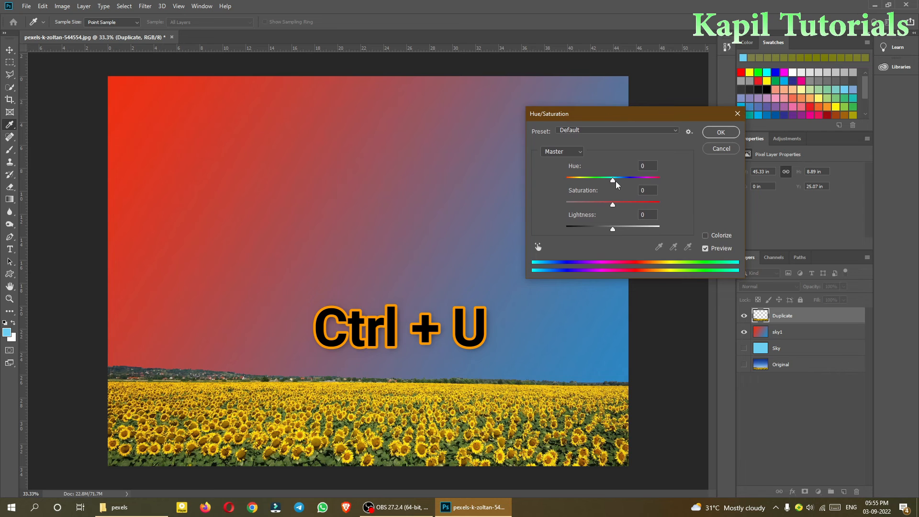
mouse_move(613, 182)
mouse_down()
mouse_move(588, 180)
mouse_move(608, 183)
mouse_up()
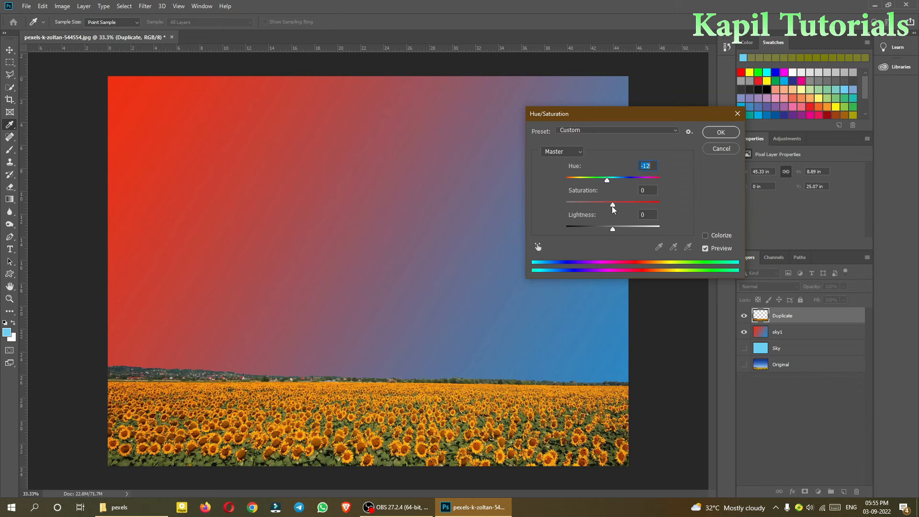
mouse_move(611, 231)
mouse_down()
mouse_move(600, 229)
mouse_move(625, 225)
mouse_move(603, 227)
mouse_up()
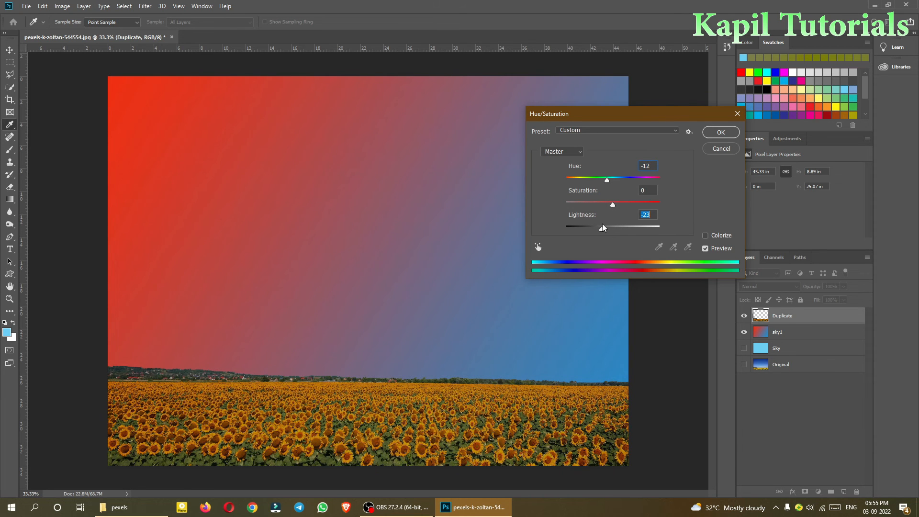
drag(603, 225, 607, 224)
Set the Hue of the Reds range to -80 and apply the Hue/Saturation adjustment
click(581, 151)
click(575, 162)
drag(613, 182, 585, 189)
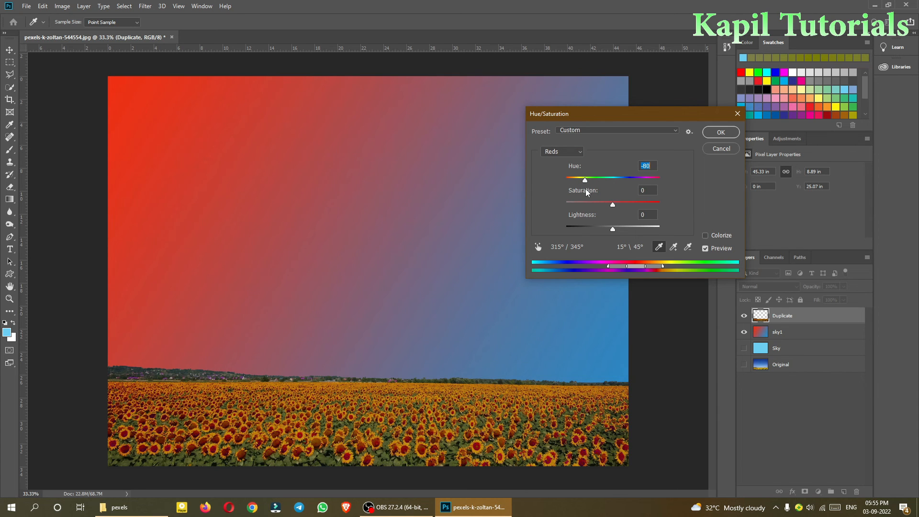
click(720, 133)
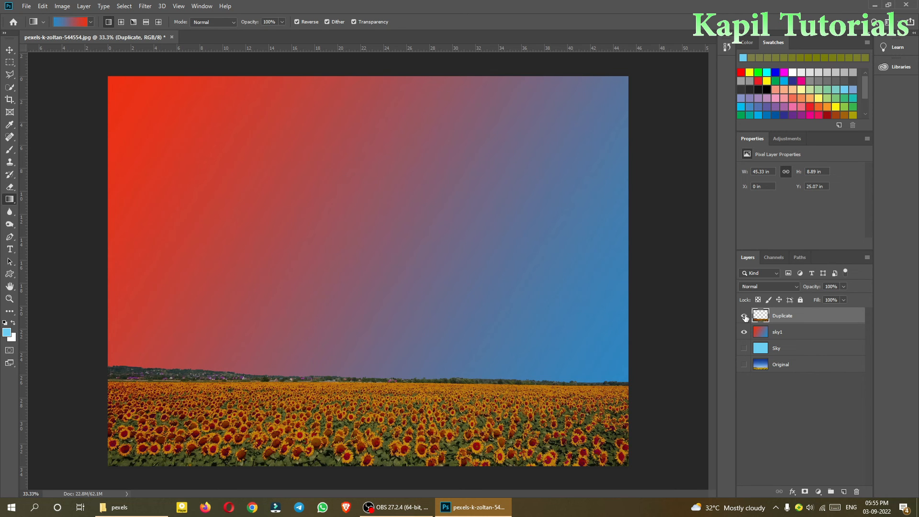
View the Original layer by itself for comparison and show the sky1 and Duplicate layers again above it
click(744, 316)
click(744, 332)
click(744, 365)
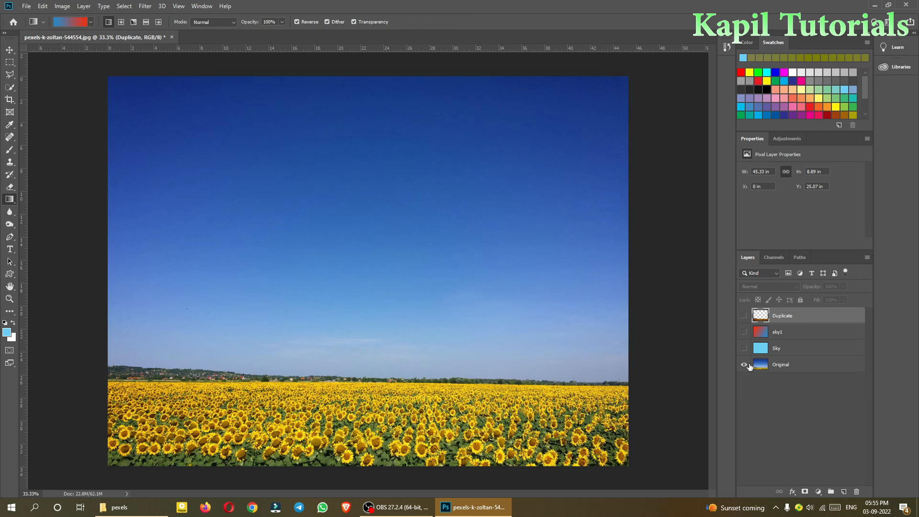
click(744, 332)
click(743, 316)
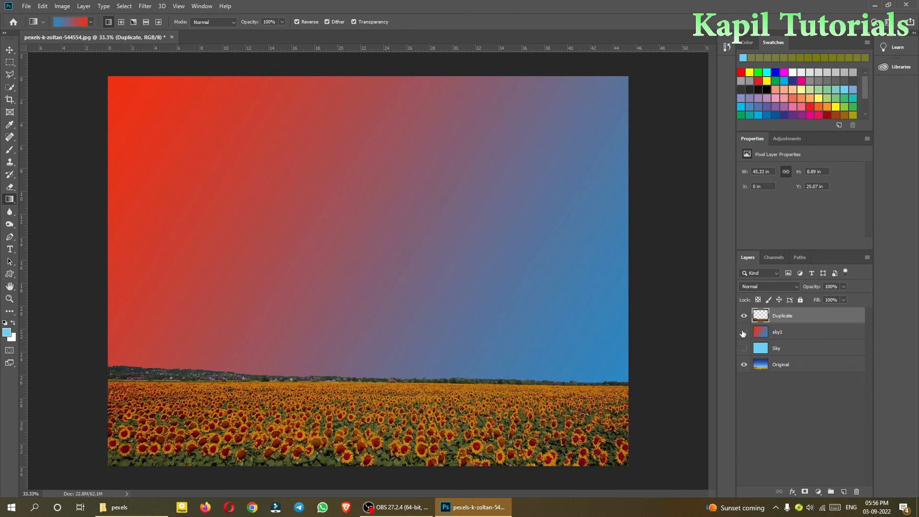
Compare the recoloured field and gradient sky with the Original by switching layers off and on, finishing with Duplicate, sky1 and Original shown
click(744, 332)
click(745, 365)
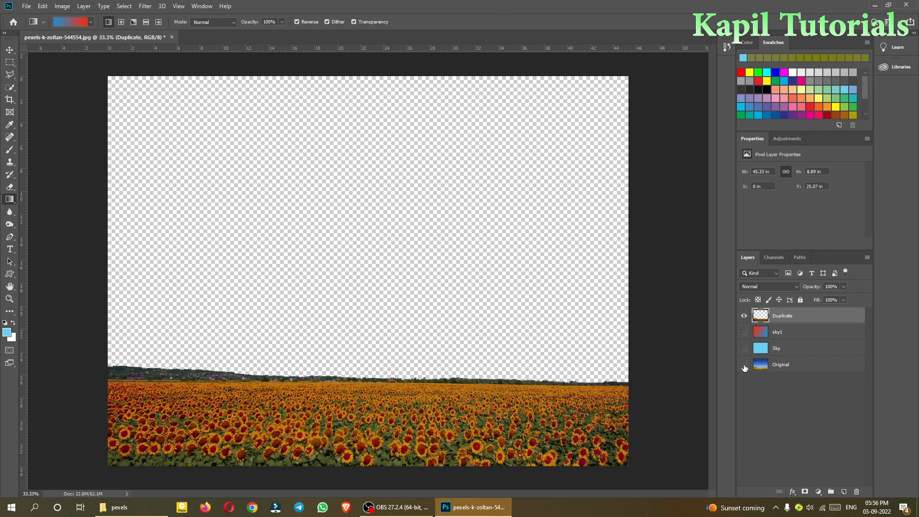
click(744, 316)
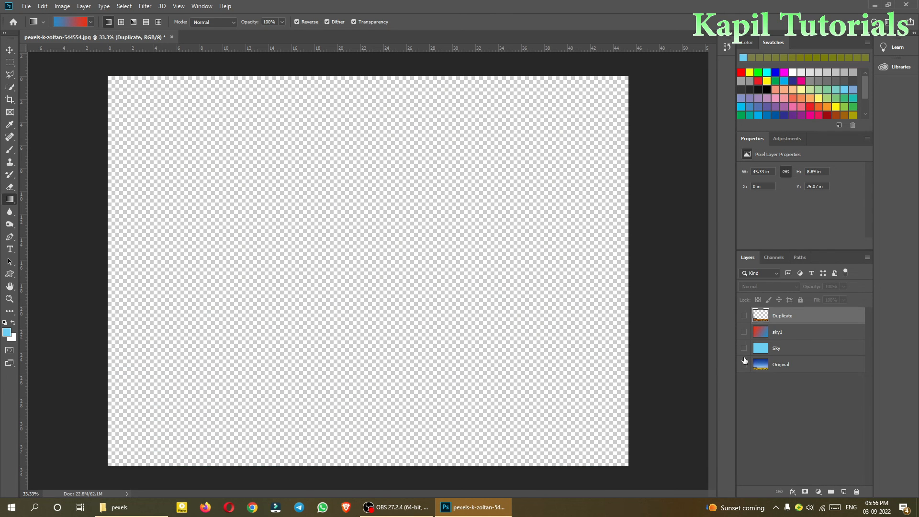
click(745, 364)
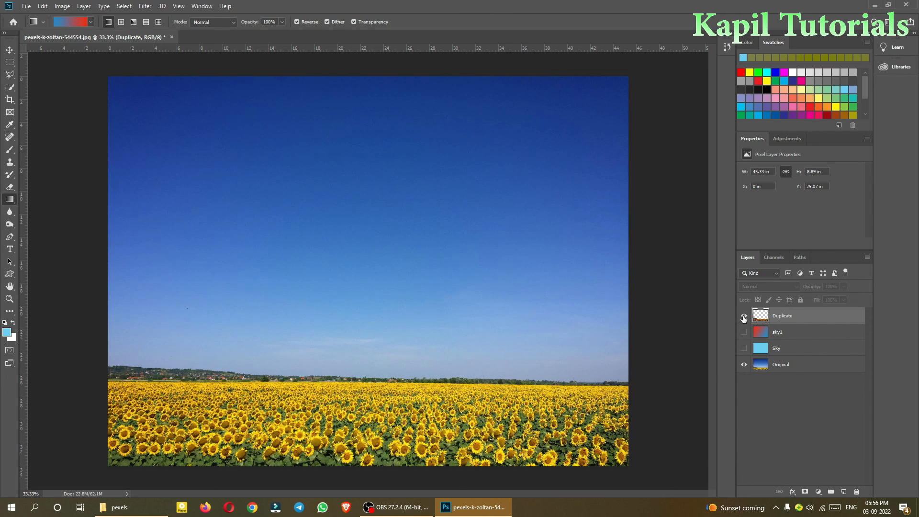
click(744, 317)
click(744, 317)
click(744, 317)
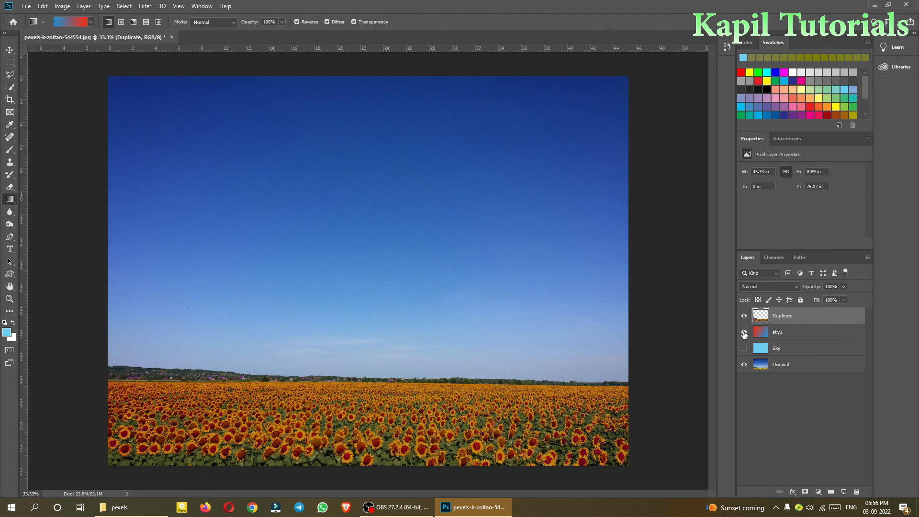
click(744, 332)
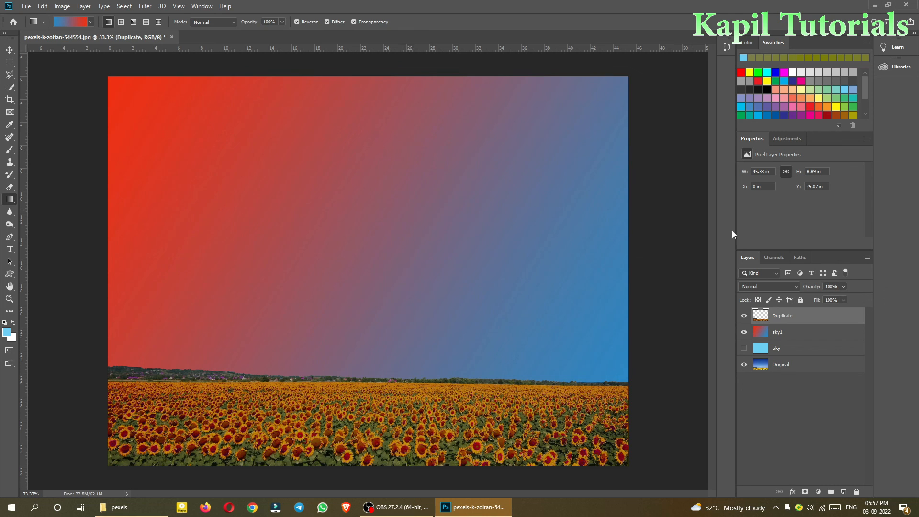
Select the Original layer
click(780, 364)
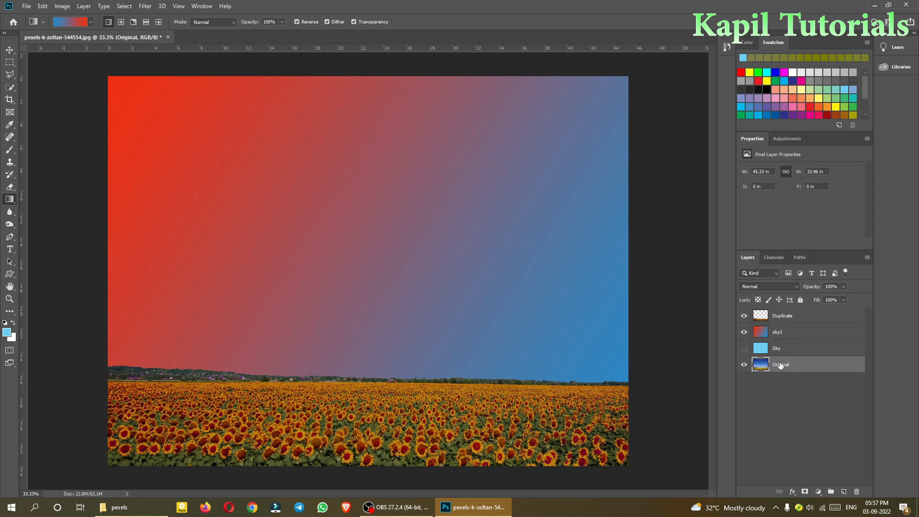